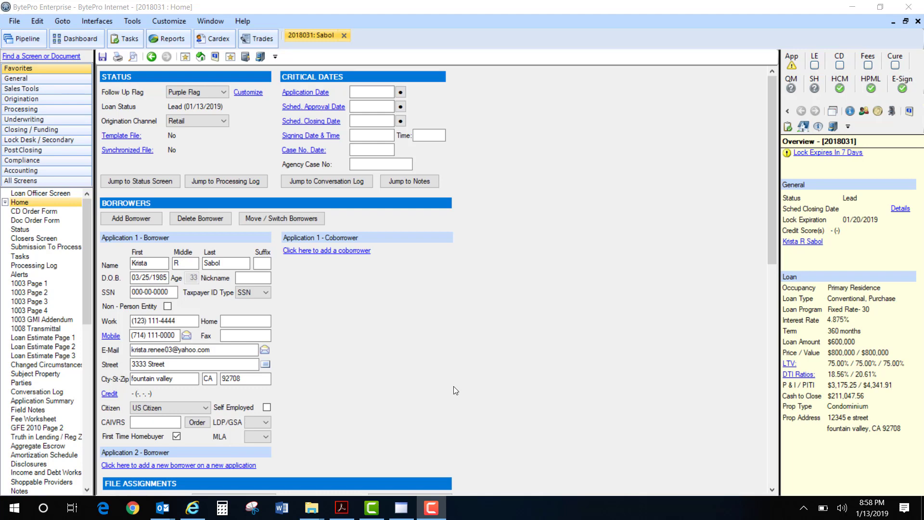
# - Check the application details for the required data points, close them and open the Submission To Processing screen past the validation warning
pyautogui.click(793, 64)
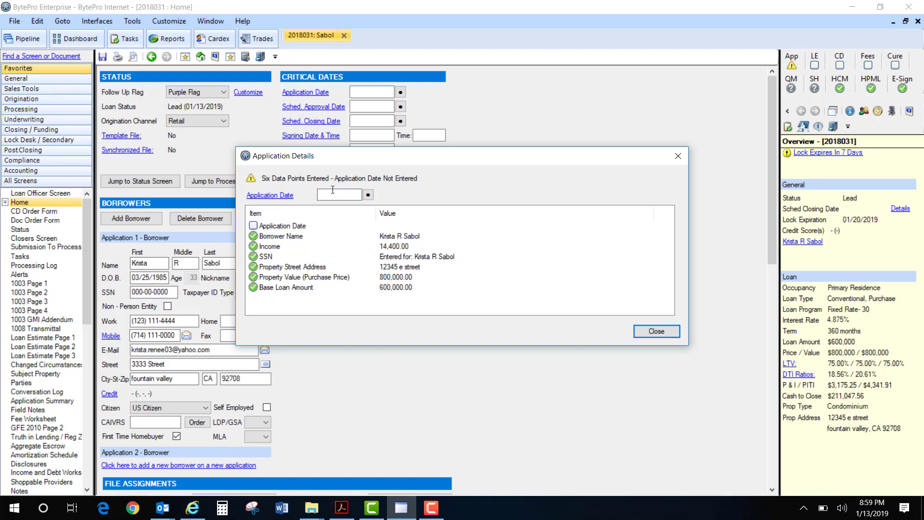
pyautogui.click(665, 332)
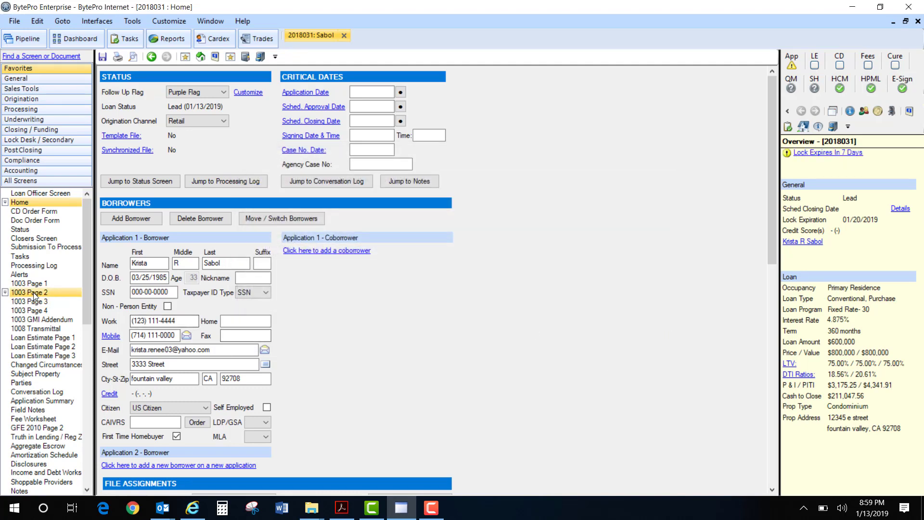
pyautogui.click(68, 247)
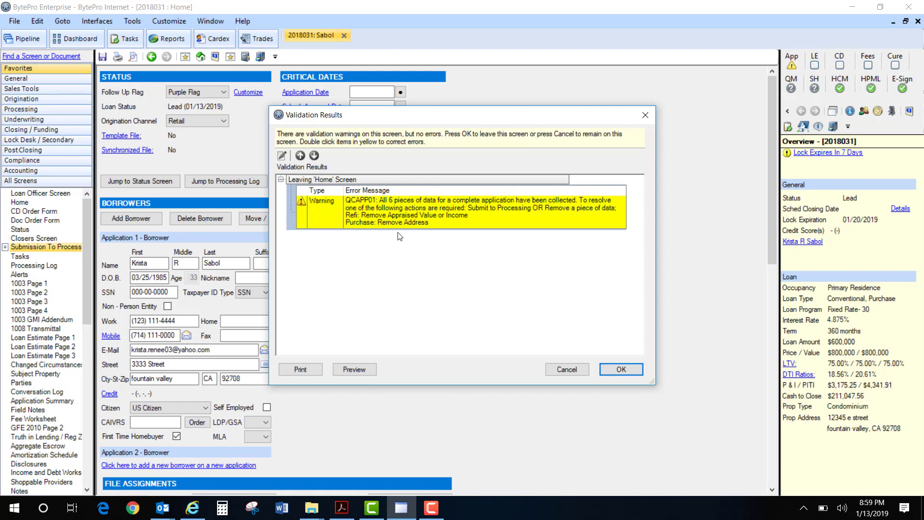
pyautogui.click(634, 368)
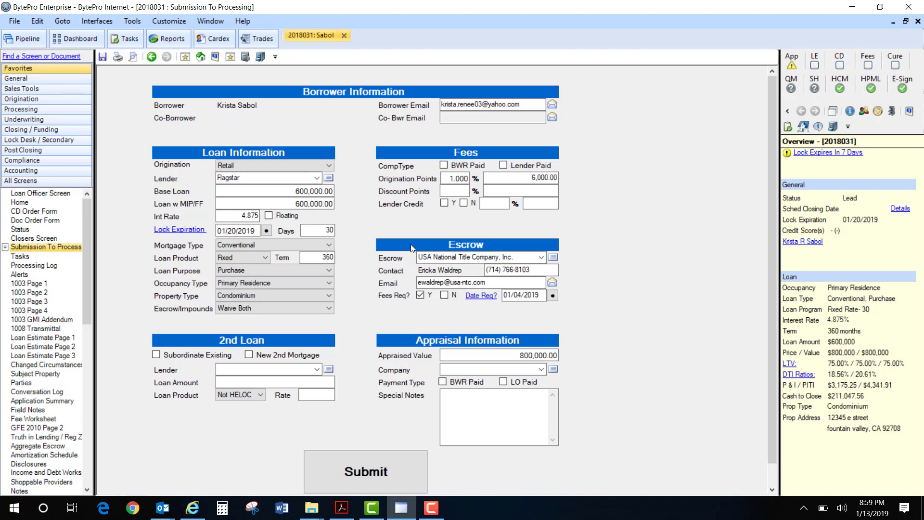
# - Examine the choices available for the origination channel, the escrow/impounds waiver and the 2nd loan lender without changing them
pyautogui.click(282, 168)
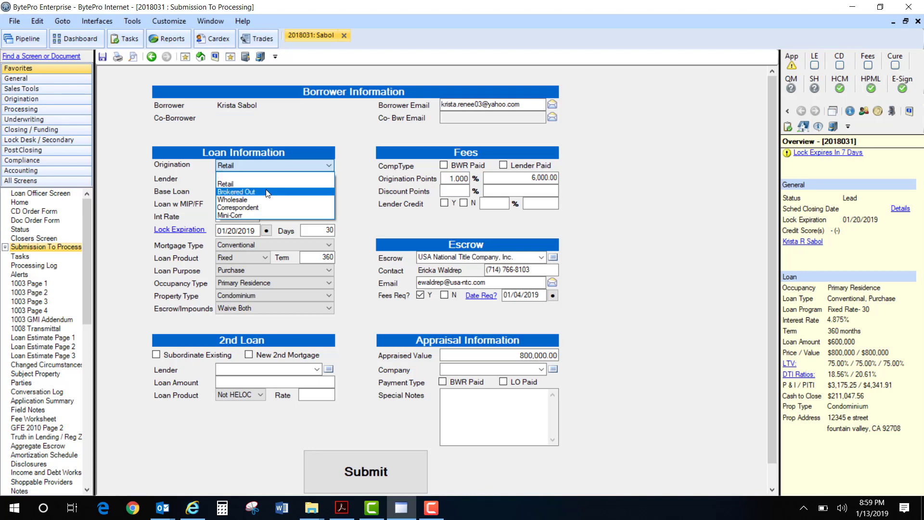
pyautogui.click(273, 159)
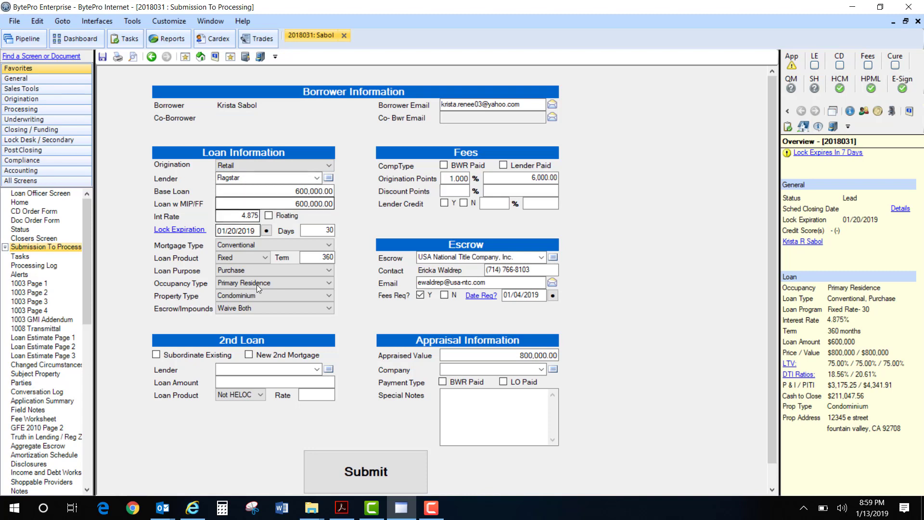
pyautogui.click(280, 310)
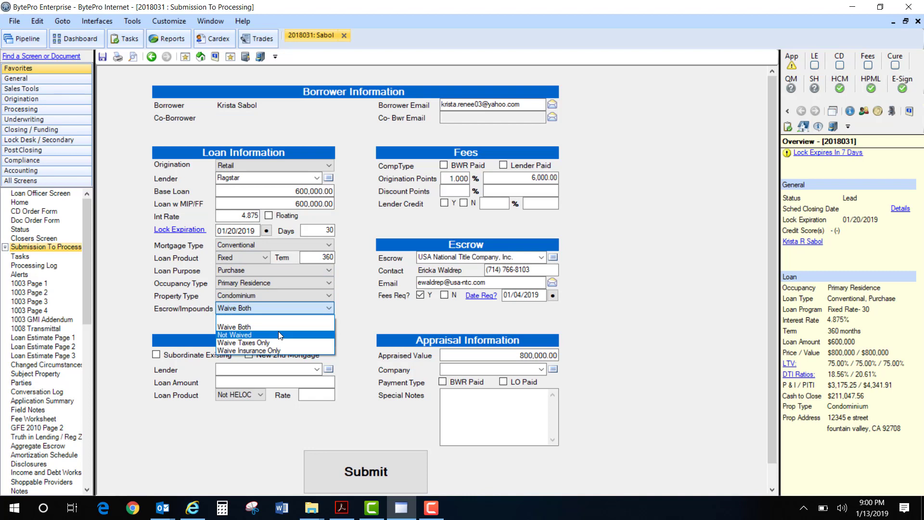
pyautogui.click(363, 295)
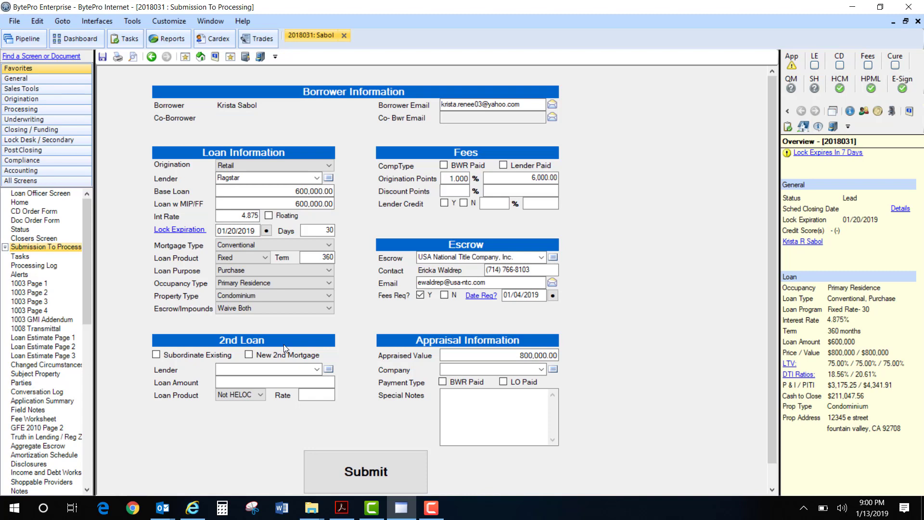
pyautogui.click(317, 370)
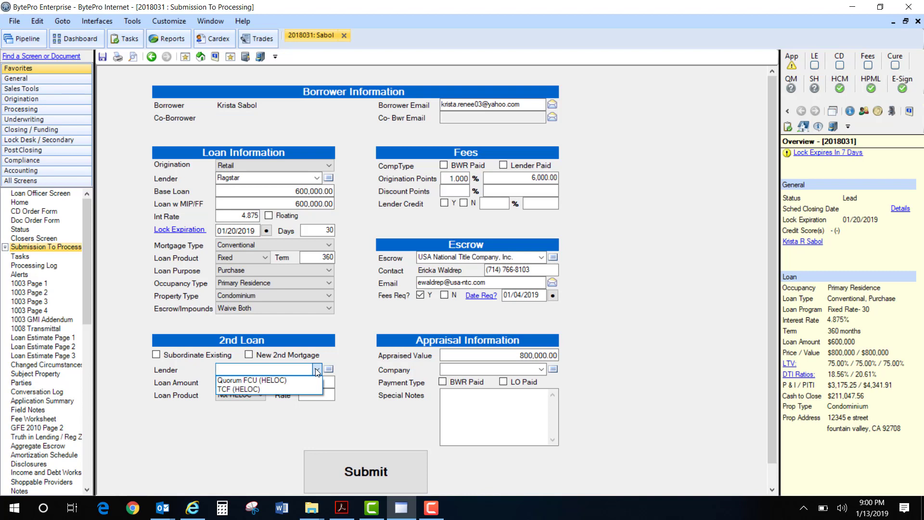
pyautogui.click(317, 370)
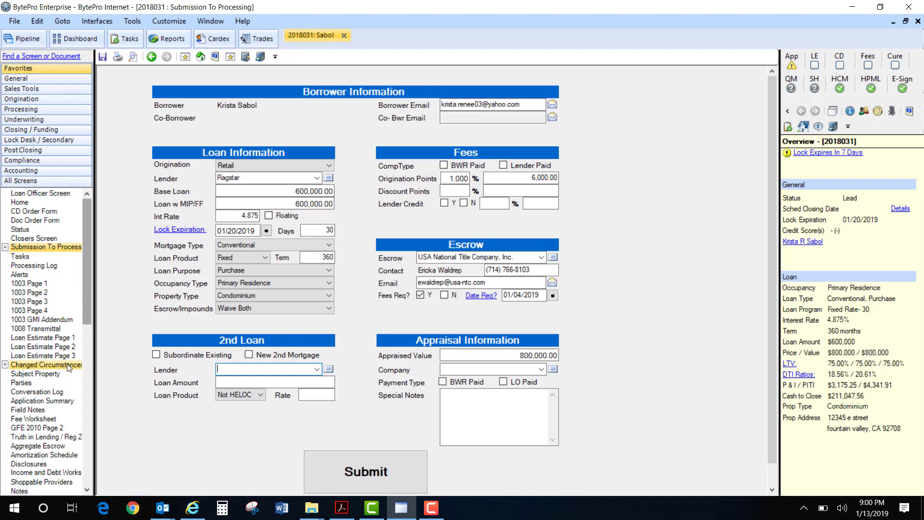
# - Check the origination charges on Loan Estimate Page 2 and return to the Submission To Processing screen
pyautogui.click(72, 347)
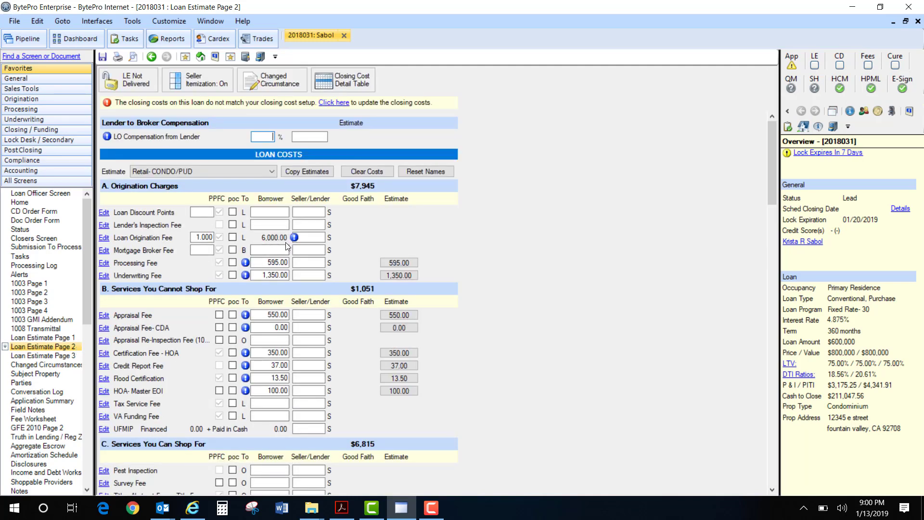
pyautogui.click(51, 239)
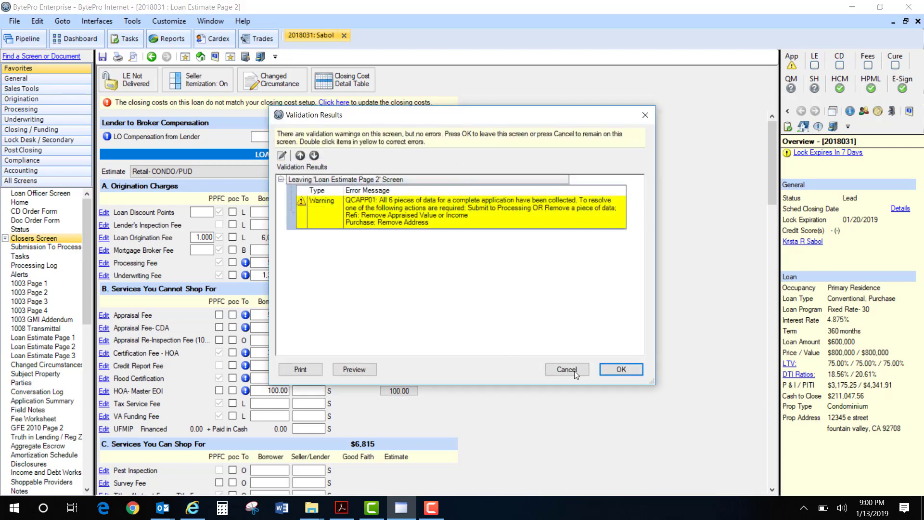
pyautogui.click(621, 370)
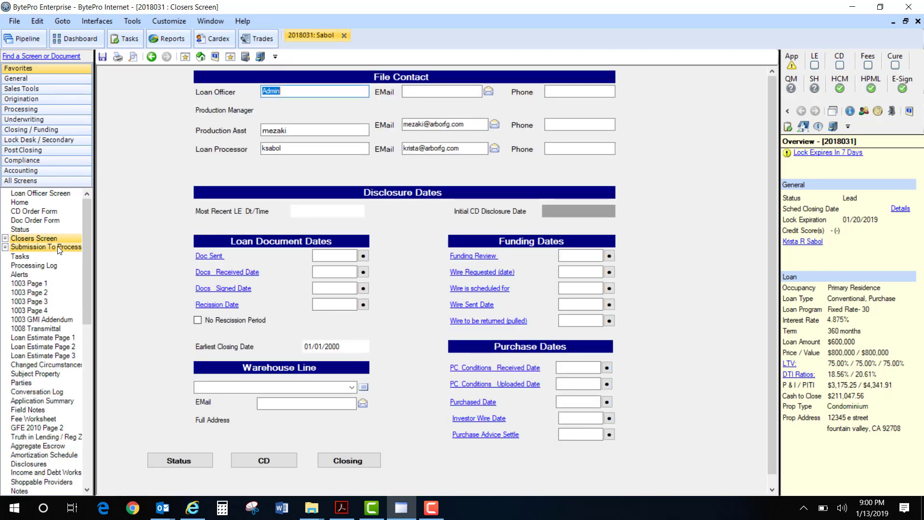
pyautogui.click(58, 247)
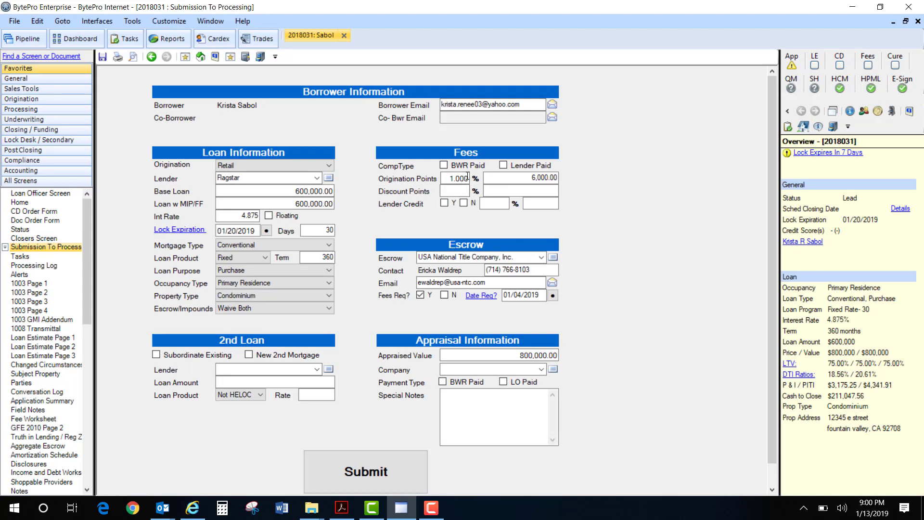
# - Set the loan's interest rate to 4.25 on the Submission To Processing screen
pyautogui.click(241, 216)
pyautogui.press('BackSpace')
pyautogui.write('4.25')
pyautogui.hotkey('shift', 'Tab')
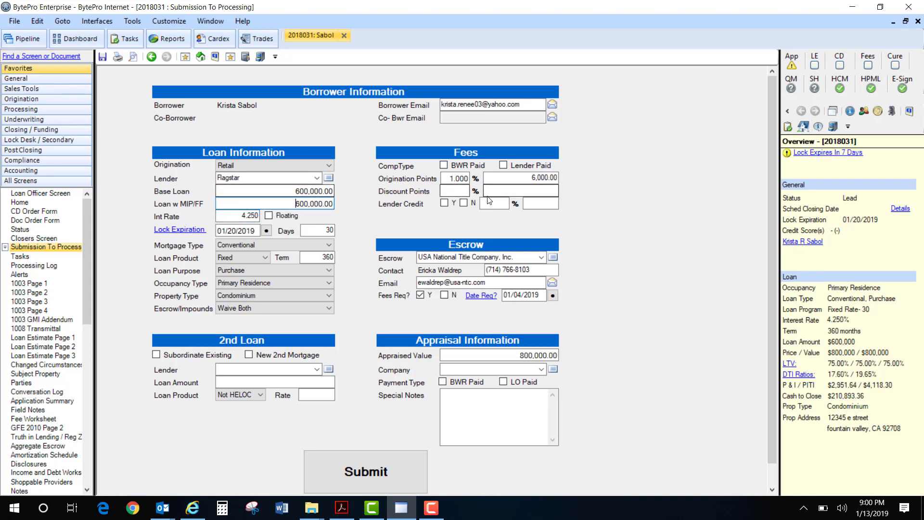
# - Clear the origination points and set the discount points to 2% in the Fees section
pyautogui.moveTo(449, 178); pyautogui.dragTo(505, 178)
pyautogui.press('BackSpace')
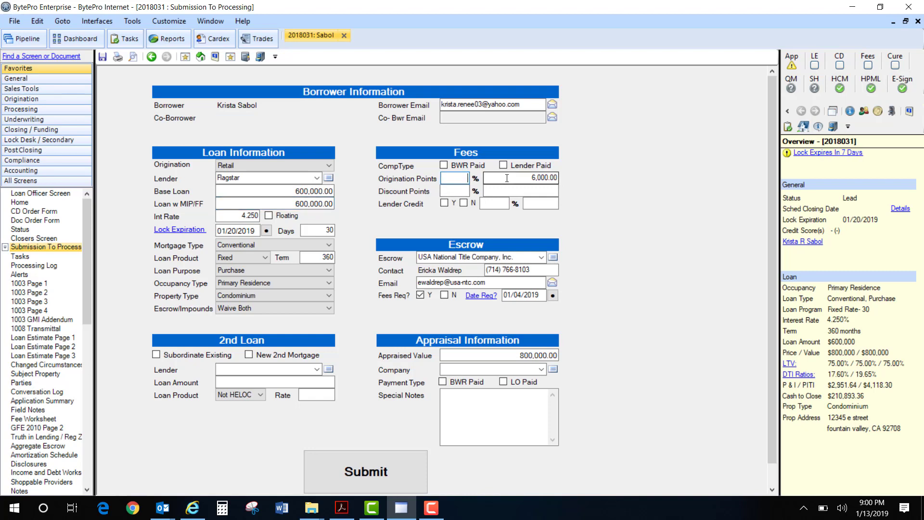
pyautogui.click(453, 191)
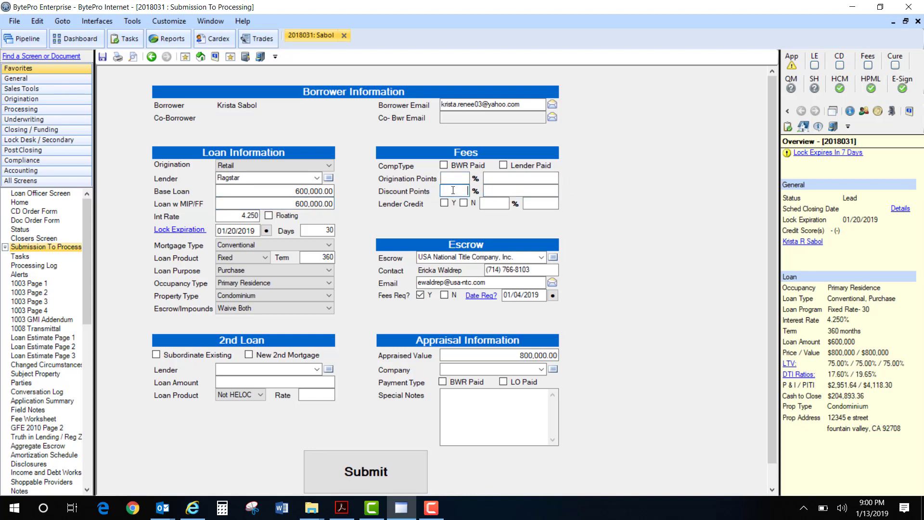
pyautogui.write('2')
pyautogui.click(506, 191)
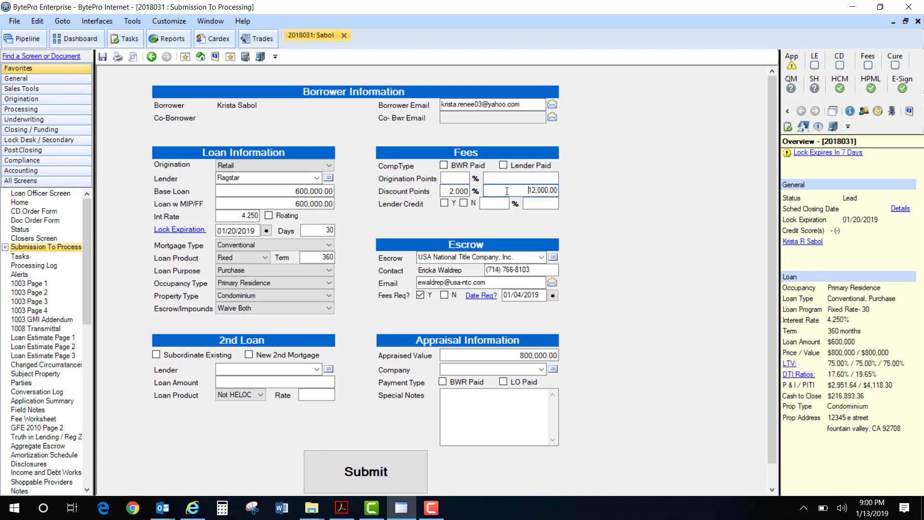
# - Check the discount points on Loan Estimate Page 2 and the interest rate on the Home screen, returning to Submission To Processing
pyautogui.click(41, 346)
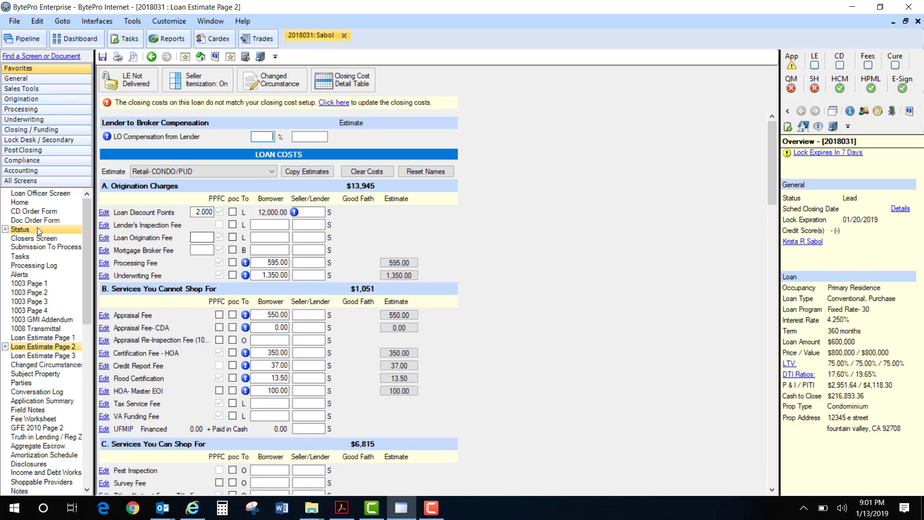
pyautogui.click(43, 204)
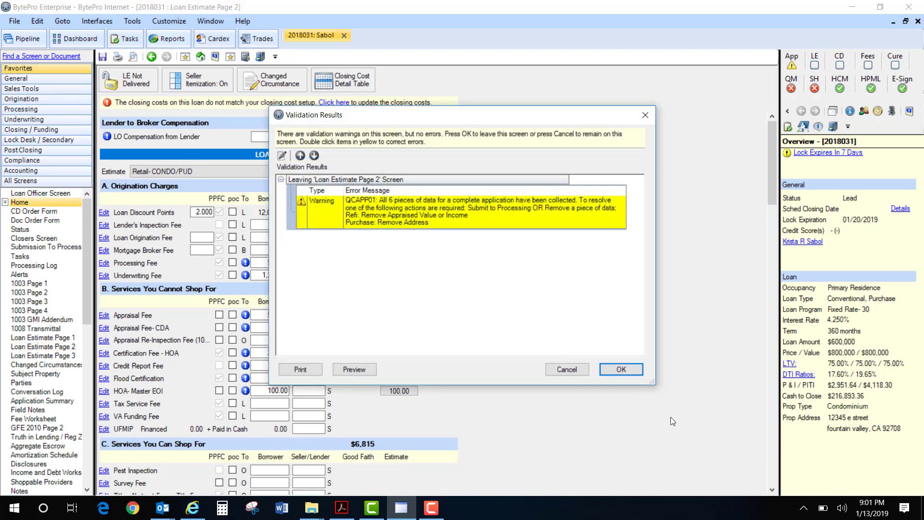
pyautogui.click(620, 369)
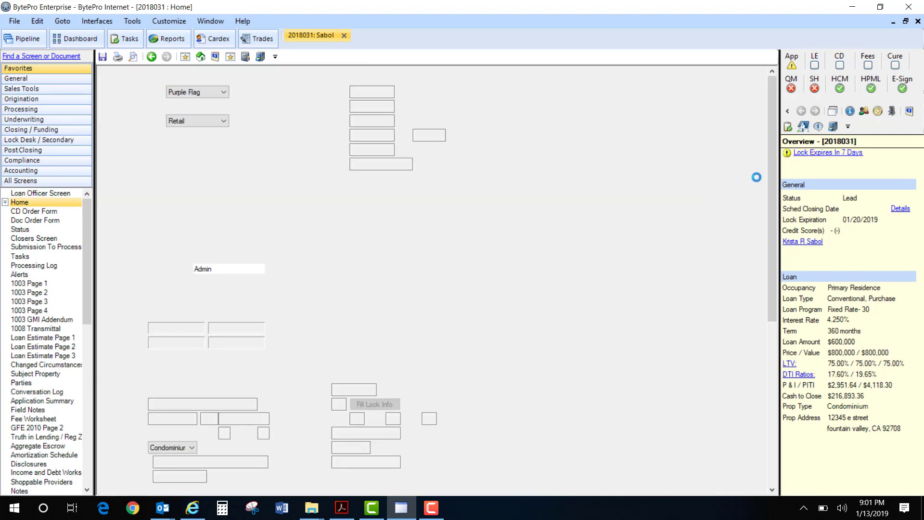
pyautogui.moveTo(773, 192); pyautogui.dragTo(786, 417)
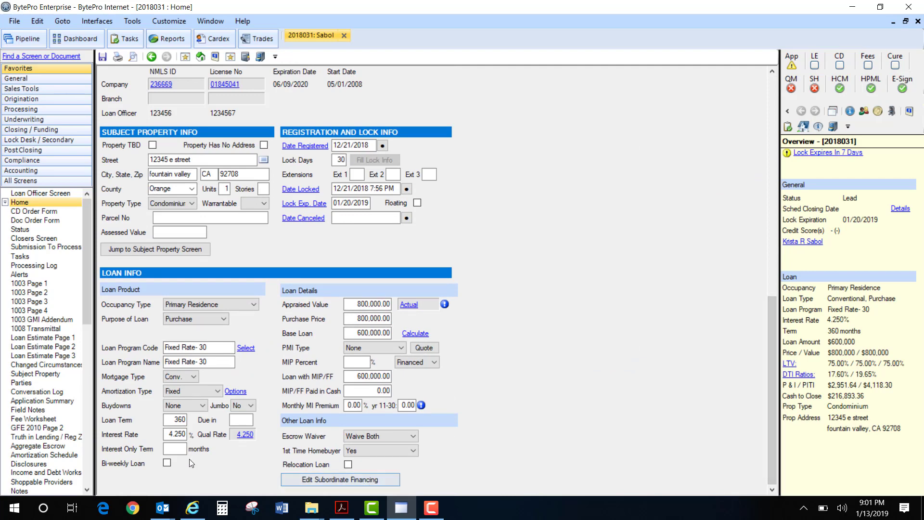
pyautogui.click(179, 435)
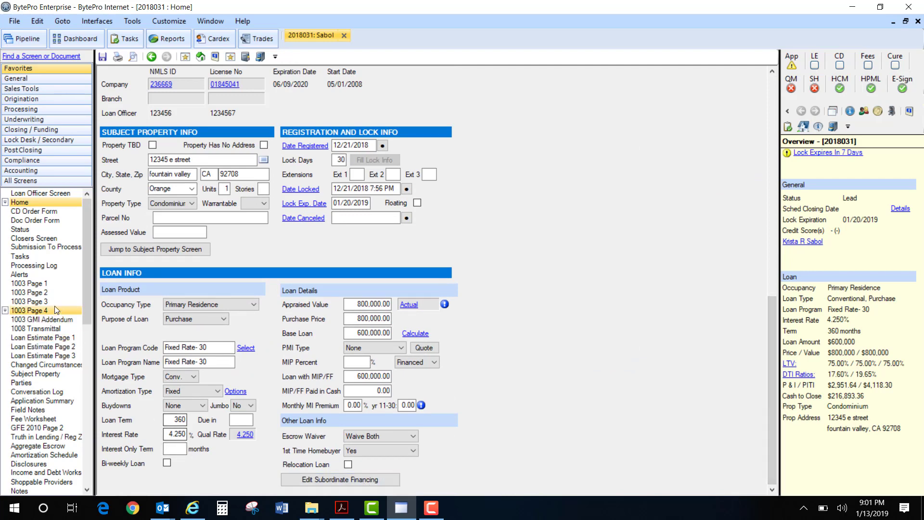
pyautogui.click(45, 247)
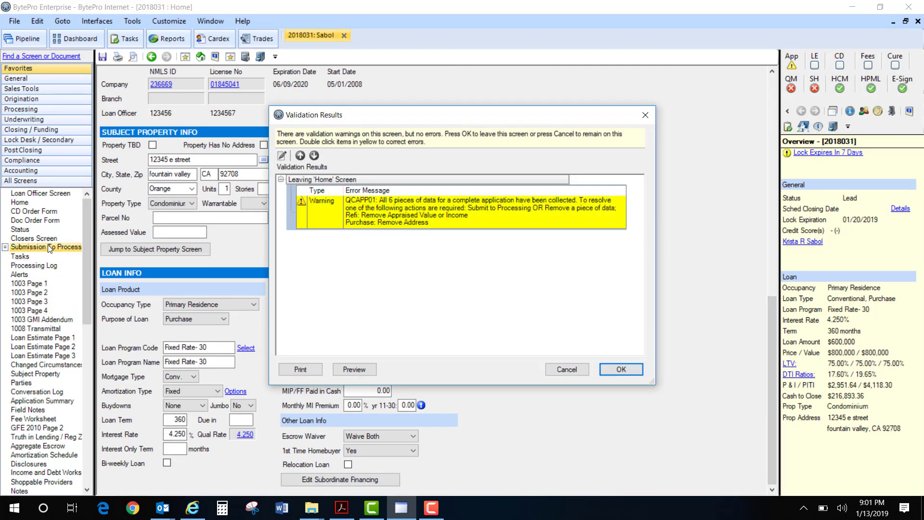
pyautogui.click(637, 369)
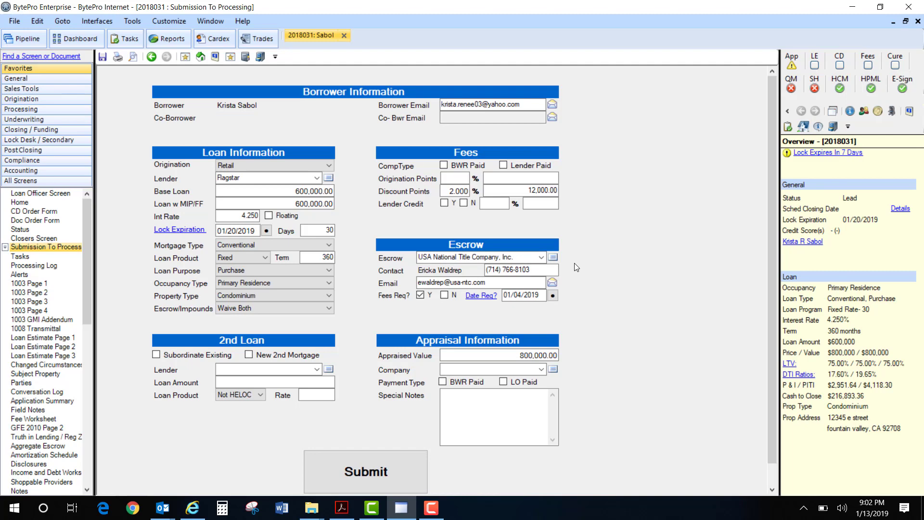
# - Browse the list of escrow companies and set the escrow company to TBD
pyautogui.click(541, 257)
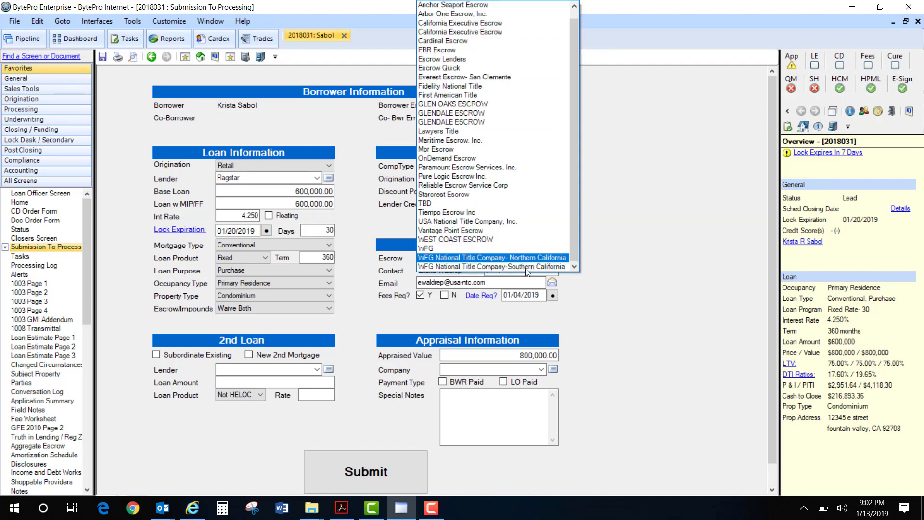
pyautogui.scroll(1, 569, 108)
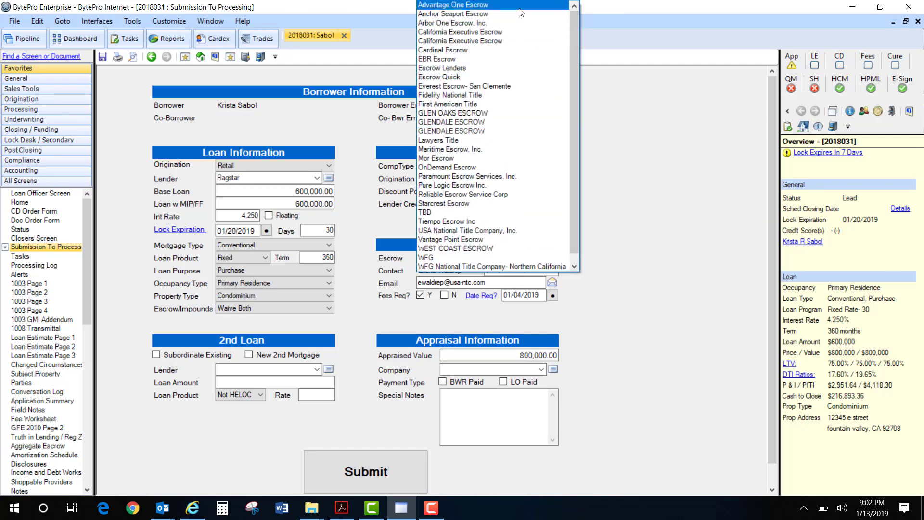
pyautogui.scroll(-1, 491, 86)
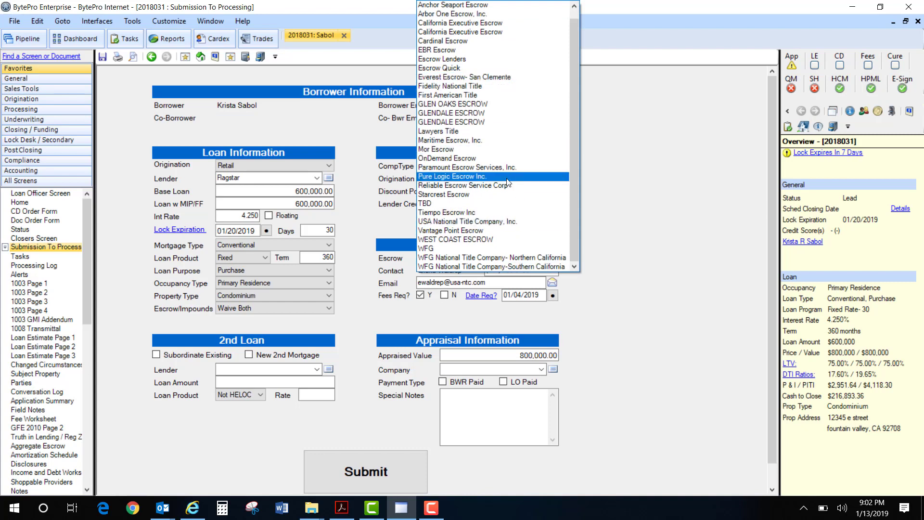
pyautogui.click(474, 204)
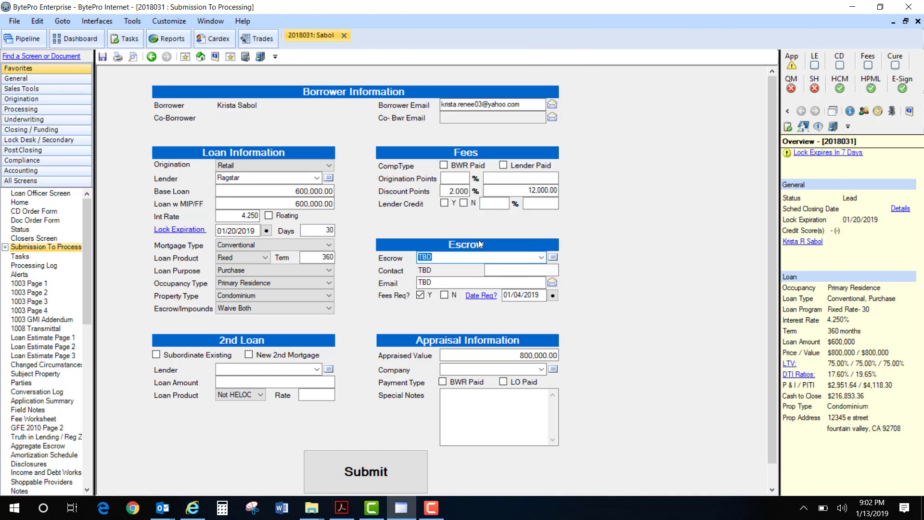
pyautogui.click(471, 256)
pyautogui.write('who')
pyautogui.press('BackSpace')
pyautogui.press('BackSpace')
pyautogui.press('BackSpace')
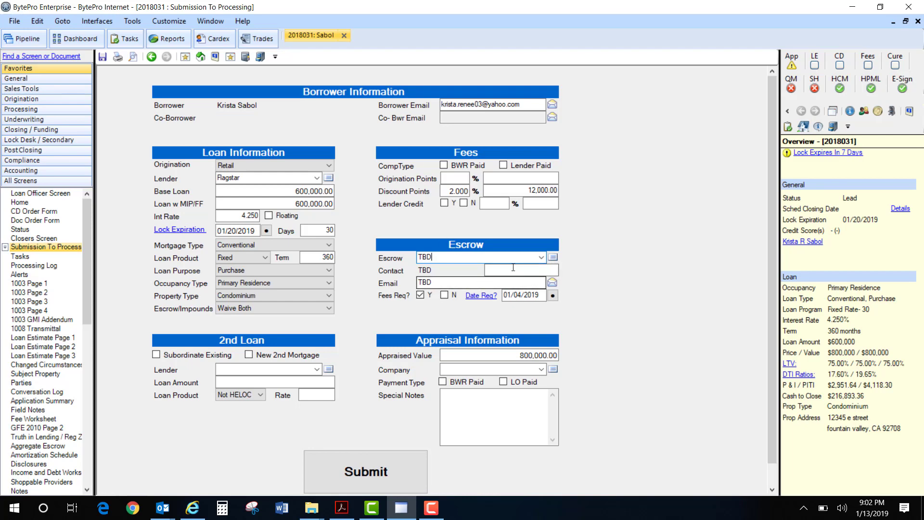
# - Choose USA National Title Company, Inc. as the escrow company
pyautogui.click(541, 257)
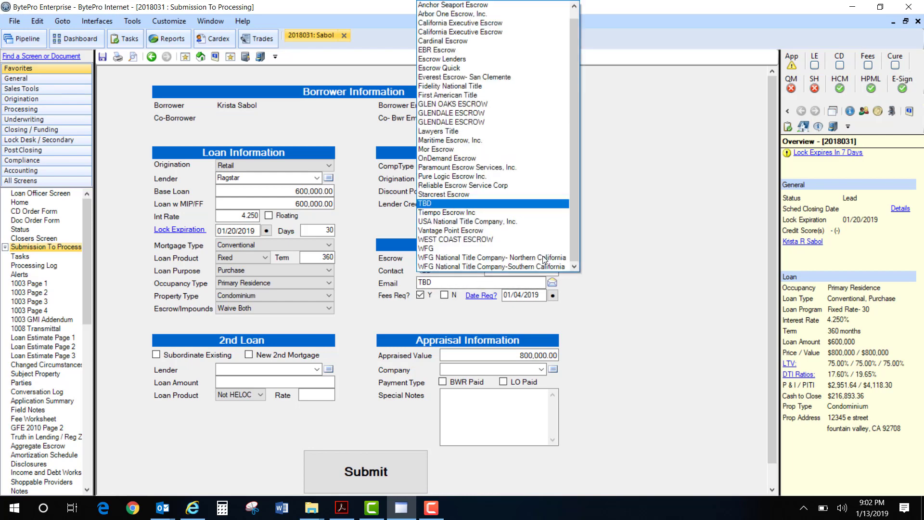
pyautogui.click(493, 220)
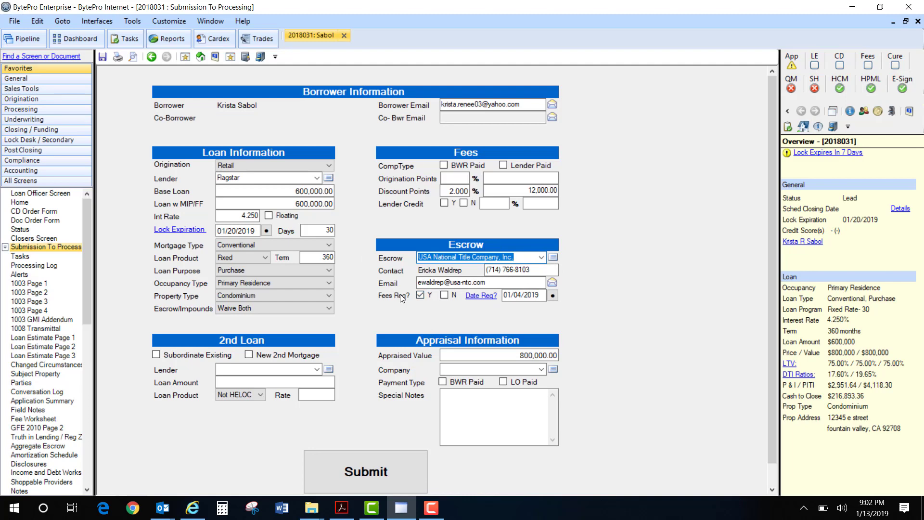
# - Keep the escrow fees marked as requested and set the date requested to 01/03/2019
pyautogui.click(423, 298)
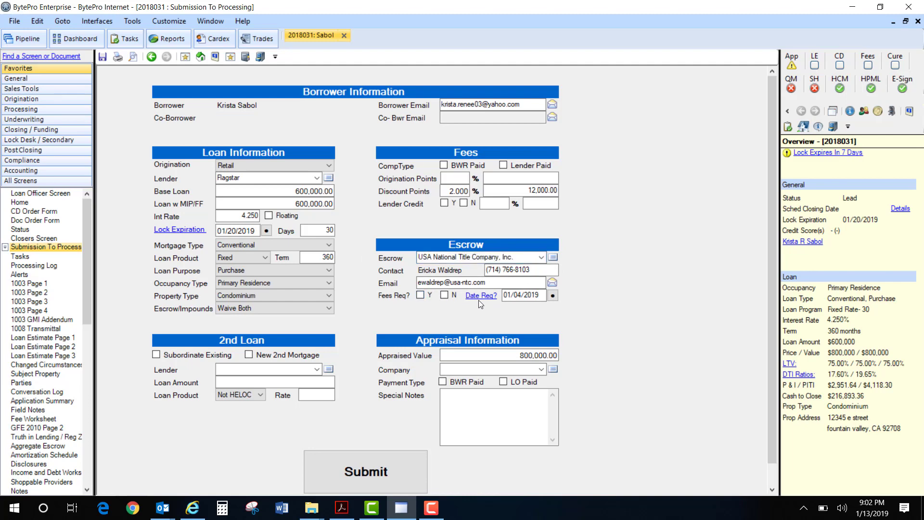
pyautogui.click(423, 294)
pyautogui.click(470, 296)
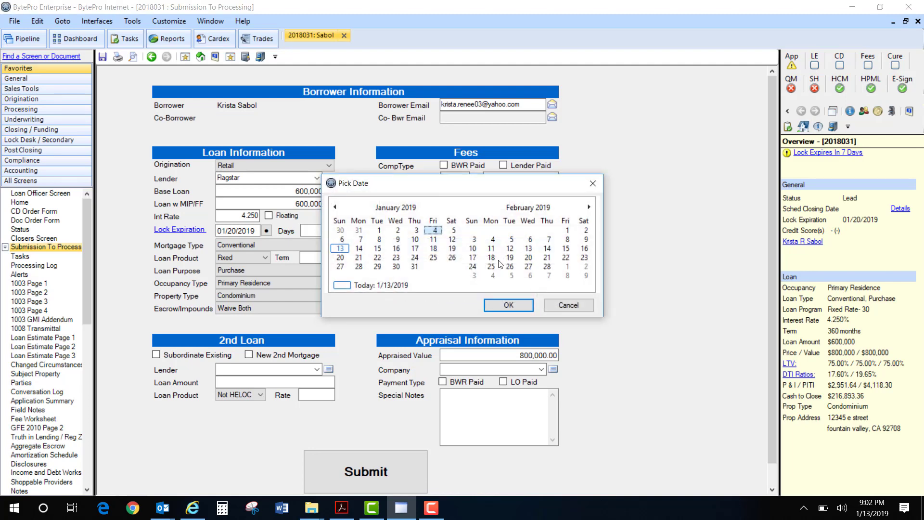
pyautogui.click(415, 230)
pyautogui.click(509, 306)
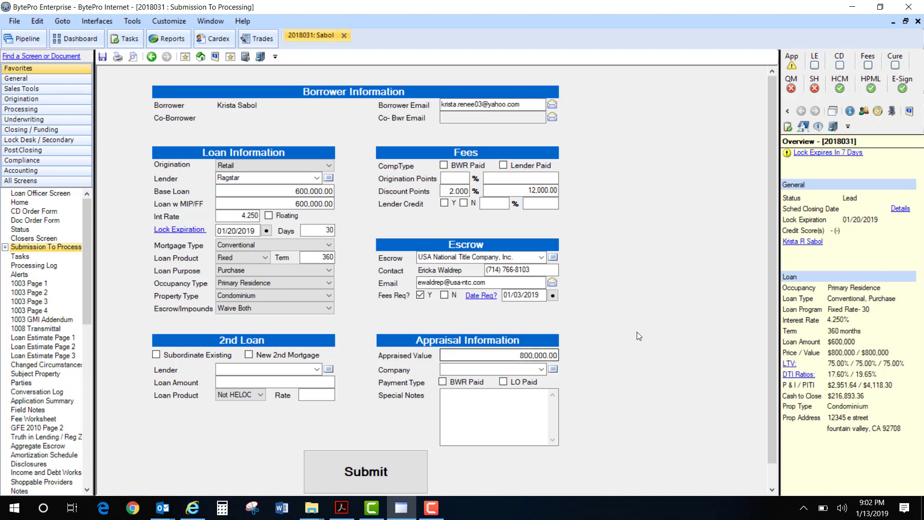
# - Choose Property Rate as the appraisal company and mark the appraisal payment type as LO Paid
pyautogui.click(542, 369)
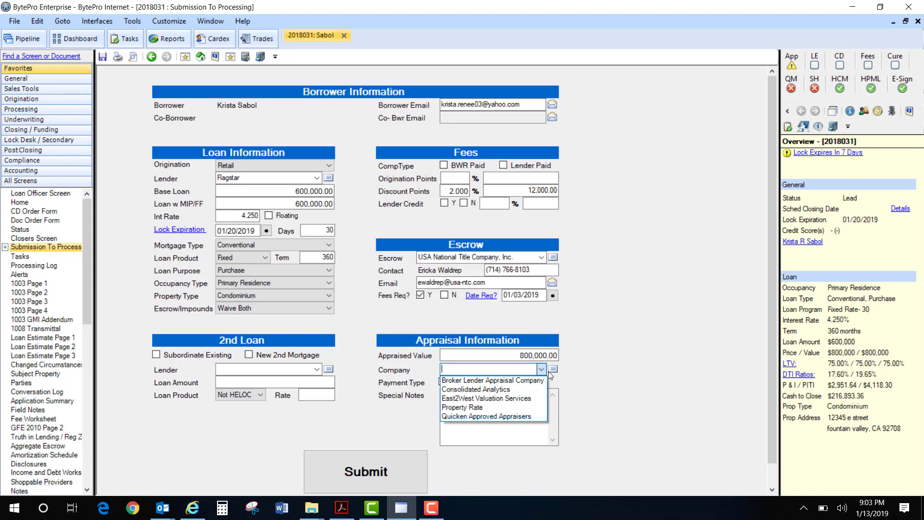
pyautogui.click(520, 409)
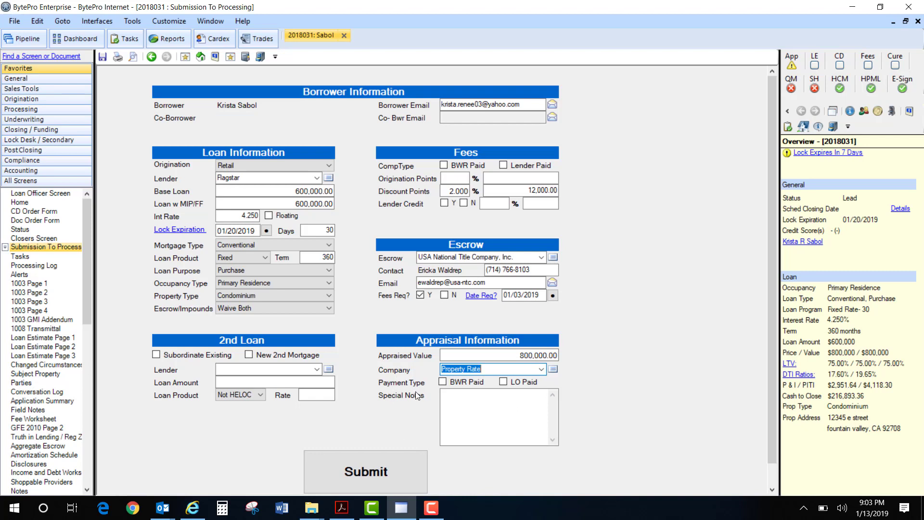
pyautogui.click(503, 381)
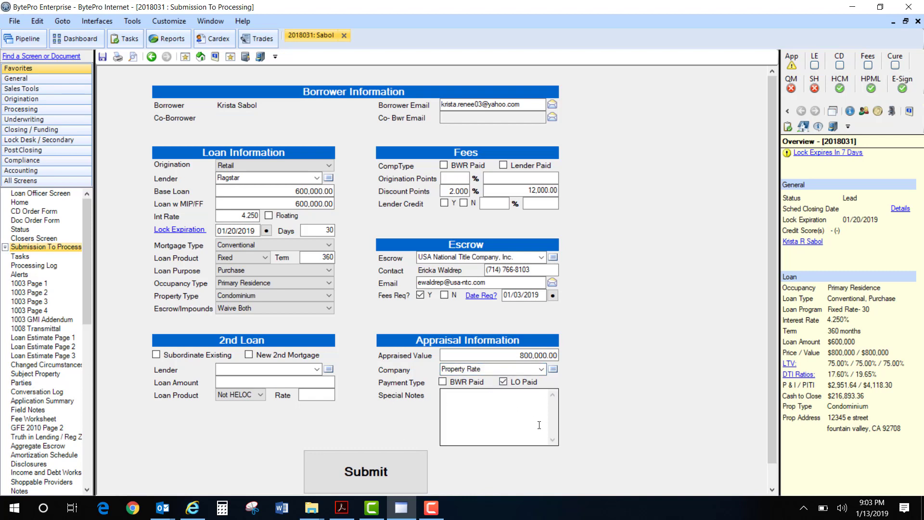
# - Enter the special note "still pending a paystub" in the appraisal information
pyautogui.click(468, 394)
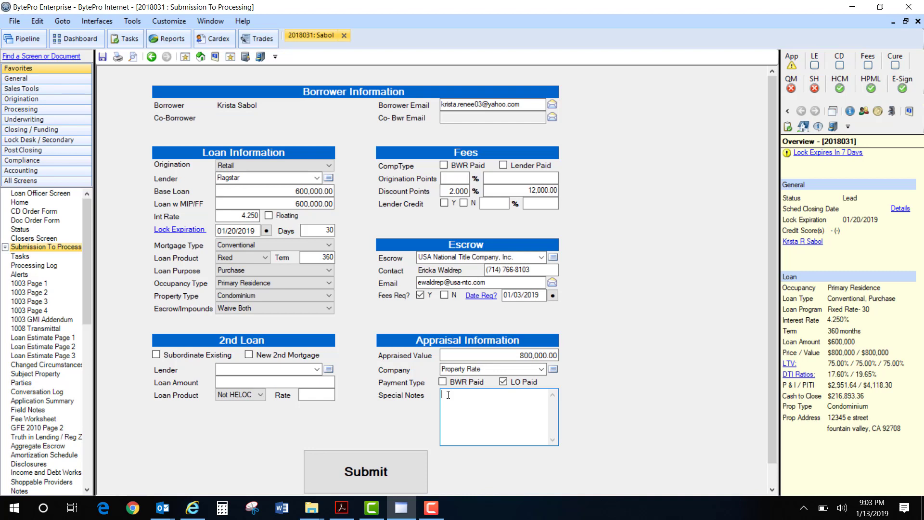
pyautogui.write('still pending a pystub')
pyautogui.press('BackSpace')
pyautogui.press('BackSpace')
pyautogui.press('BackSpace')
pyautogui.press('BackSpace')
pyautogui.press('BackSpace')
pyautogui.press('BackSpace')
pyautogui.write('aystub')
# - Submit the loan file to processing and switch to the generated loan submission message in Outlook
pyautogui.scroll(-1, 601, 260)
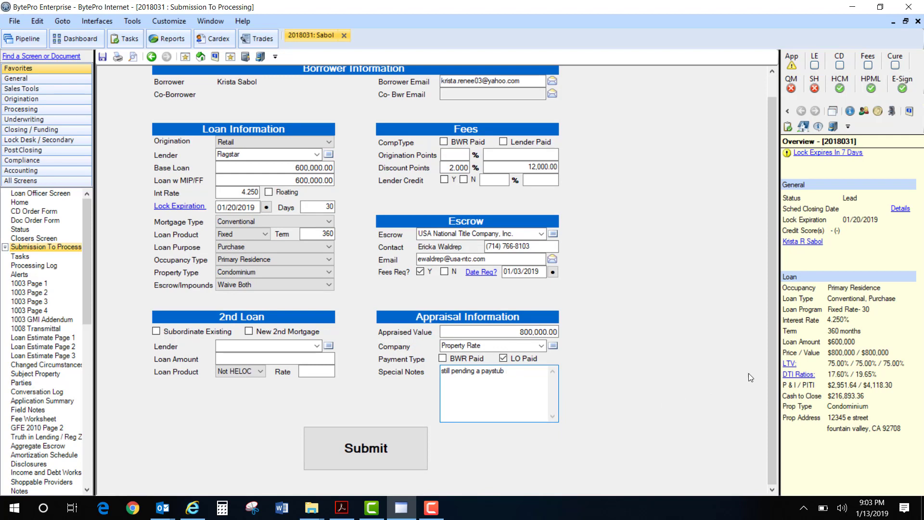
pyautogui.scroll(1, 751, 373)
pyautogui.scroll(-1, 761, 371)
pyautogui.click(383, 454)
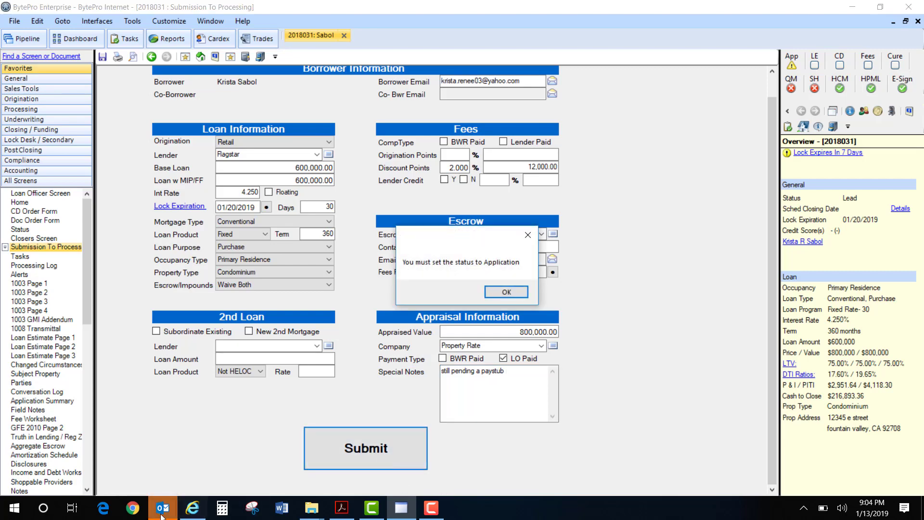
pyautogui.moveTo(162, 508)
pyautogui.click(269, 478)
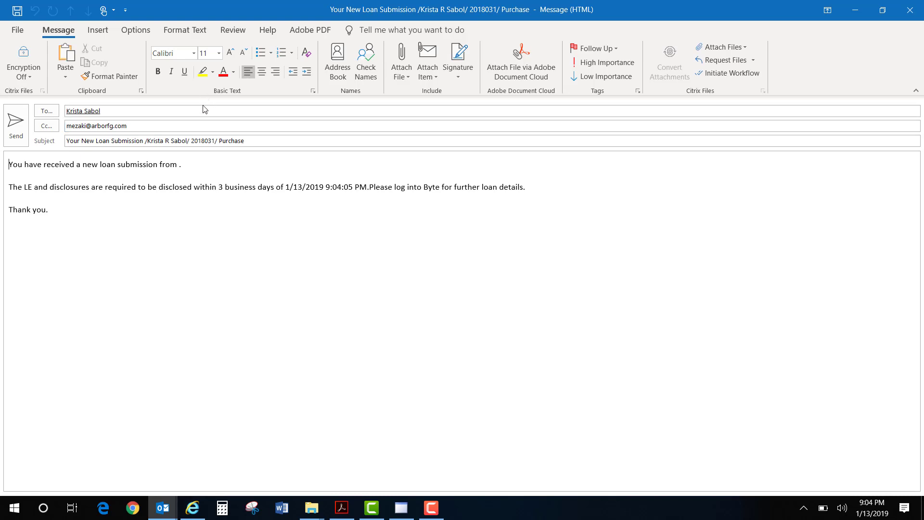
# - Remove the Cc recipient from the loan submission message and send it, ignoring the flagged spelling once
pyautogui.click(183, 125)
pyautogui.click(156, 127)
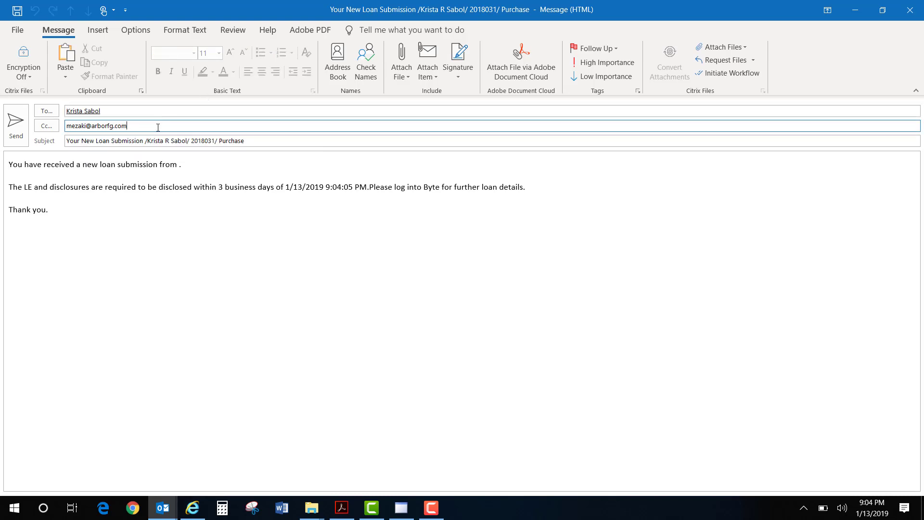
pyautogui.click(500, 191)
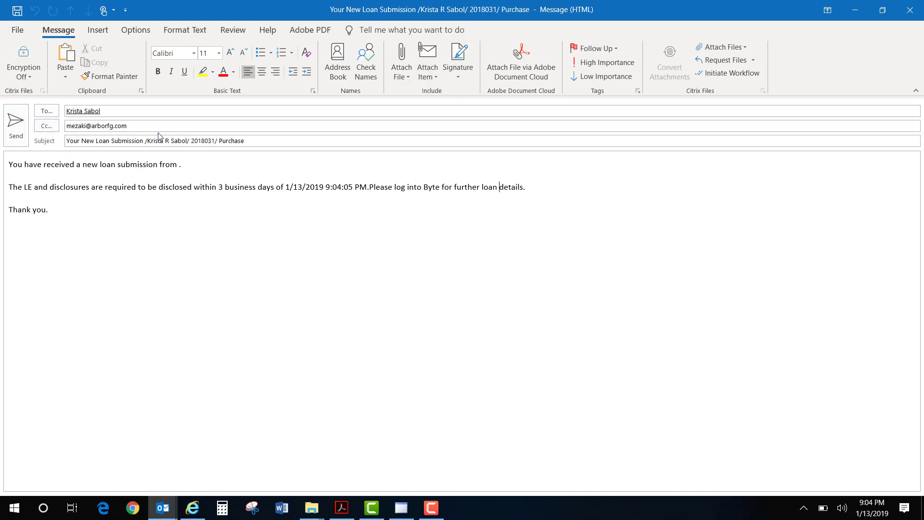
pyautogui.moveTo(127, 126); pyautogui.dragTo(67, 123)
pyautogui.press('BackSpace')
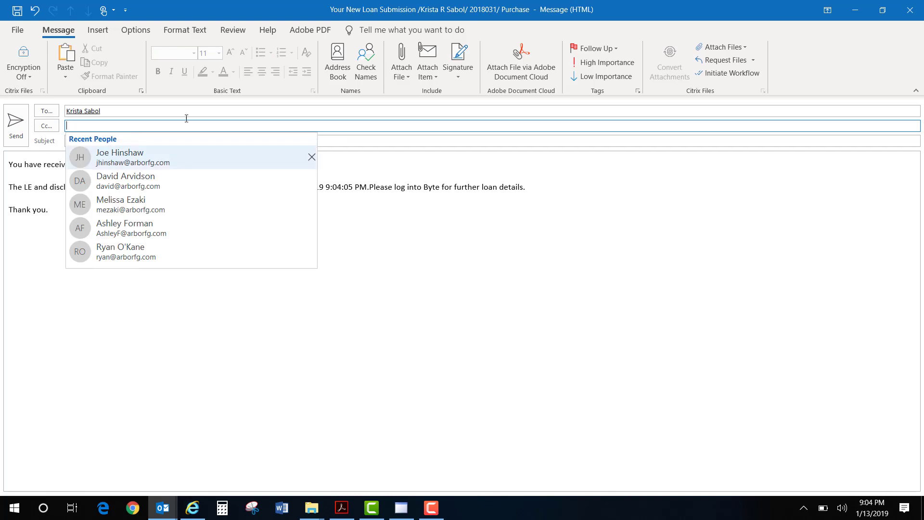
pyautogui.click(95, 116)
pyautogui.click(16, 124)
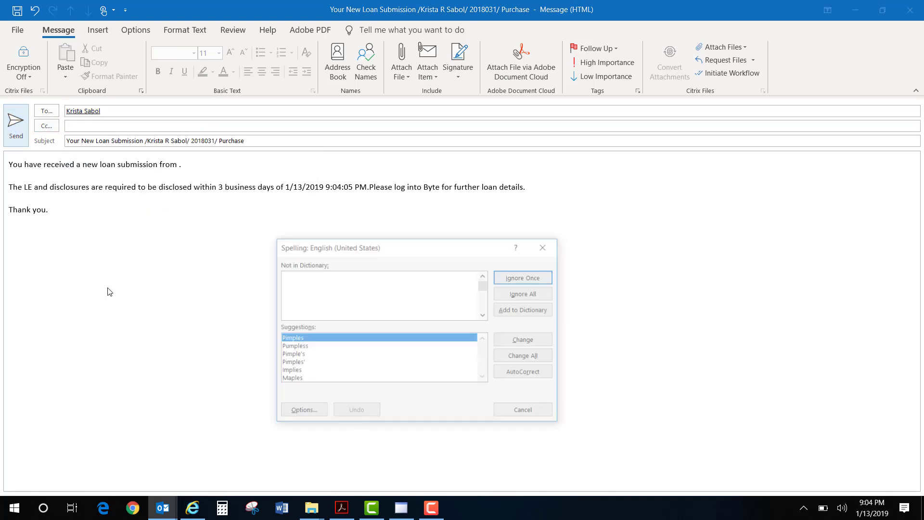
pyautogui.click(536, 283)
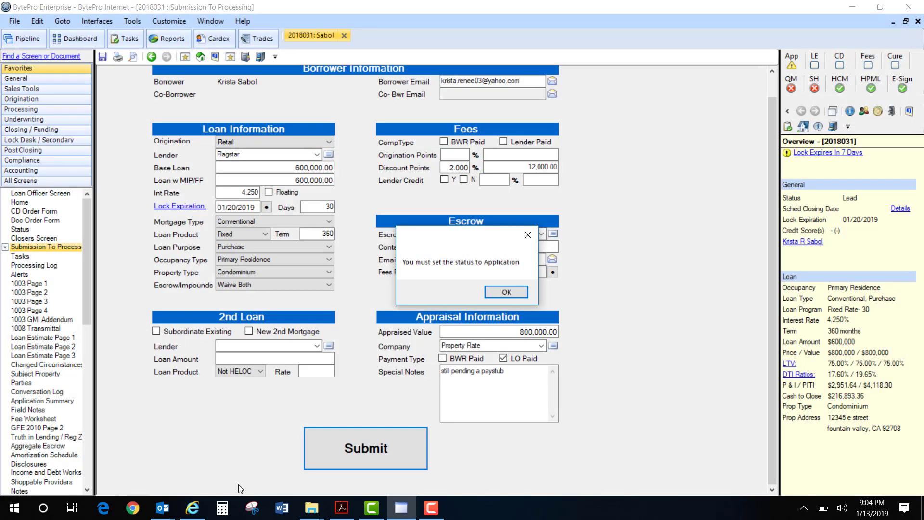
# - Check the Outlook inbox for the newly received loan submission message, then return to BytePro
pyautogui.moveTo(179, 506)
pyautogui.click(96, 457)
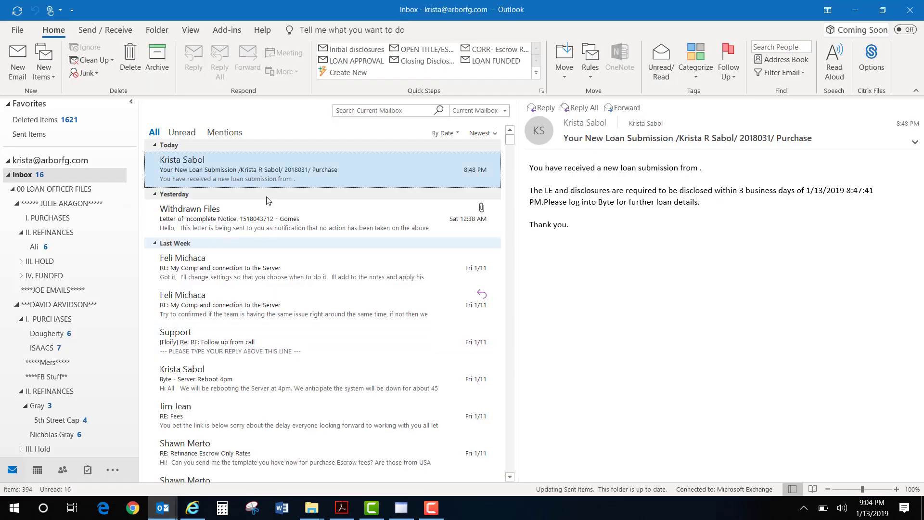
pyautogui.click(202, 168)
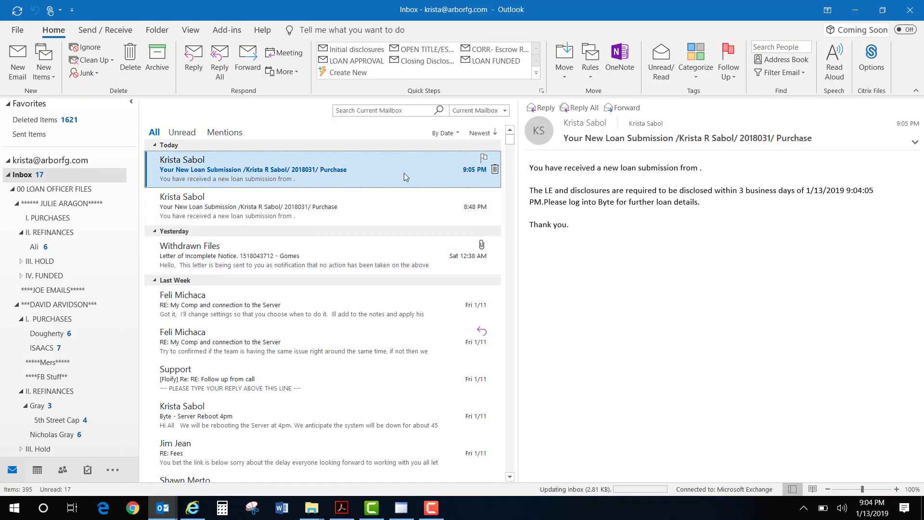
pyautogui.click(855, 10)
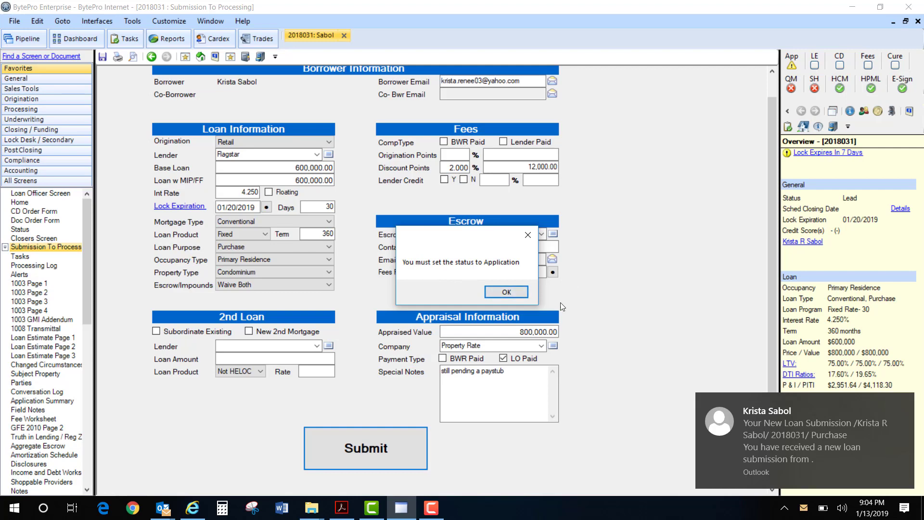
# - Acknowledge the status requirement to reach the Status screen and try to leave it for the Home screen
pyautogui.click(512, 292)
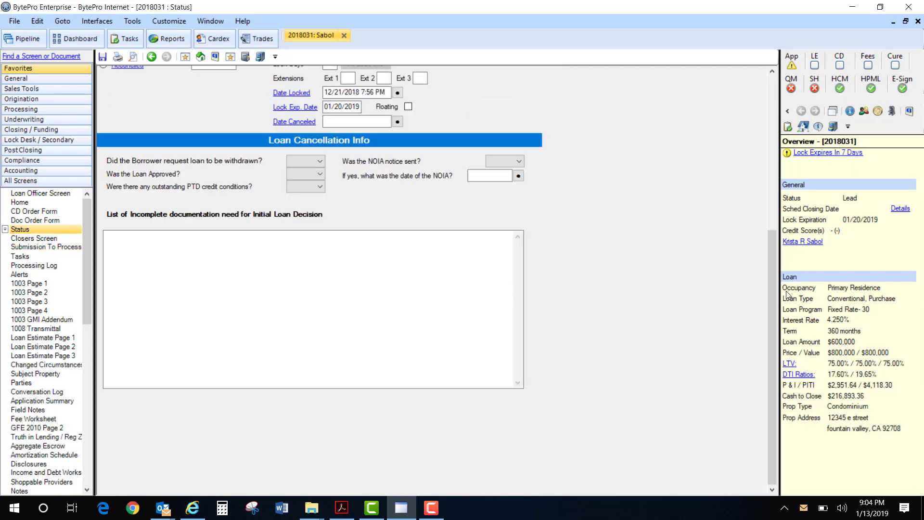
pyautogui.moveTo(773, 319); pyautogui.dragTo(766, 163)
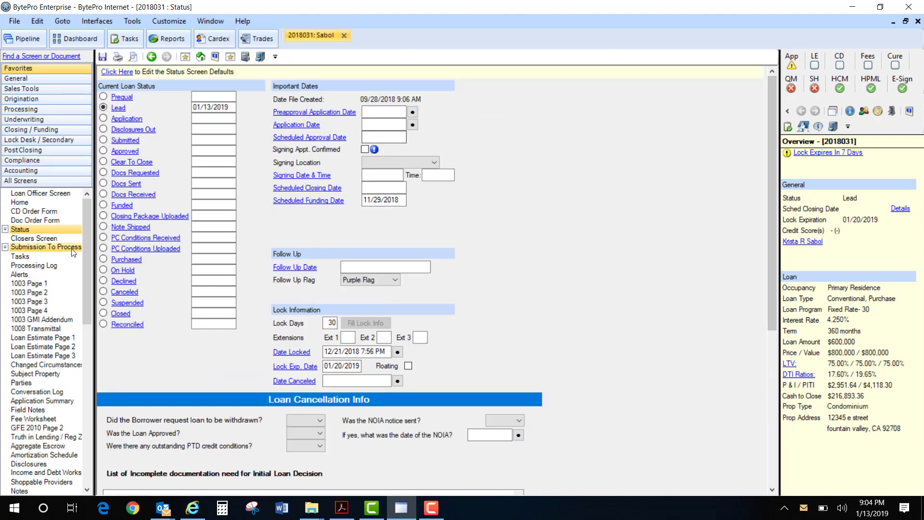
pyautogui.click(40, 207)
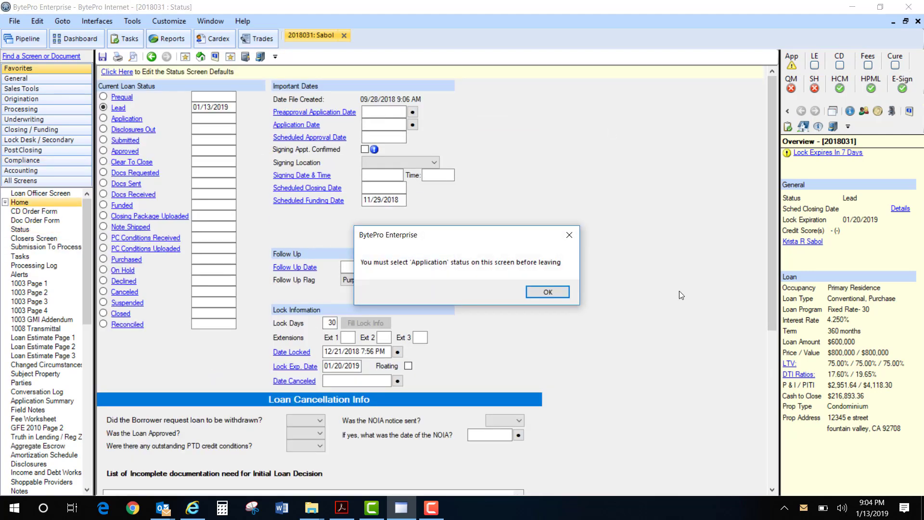
pyautogui.click(552, 291)
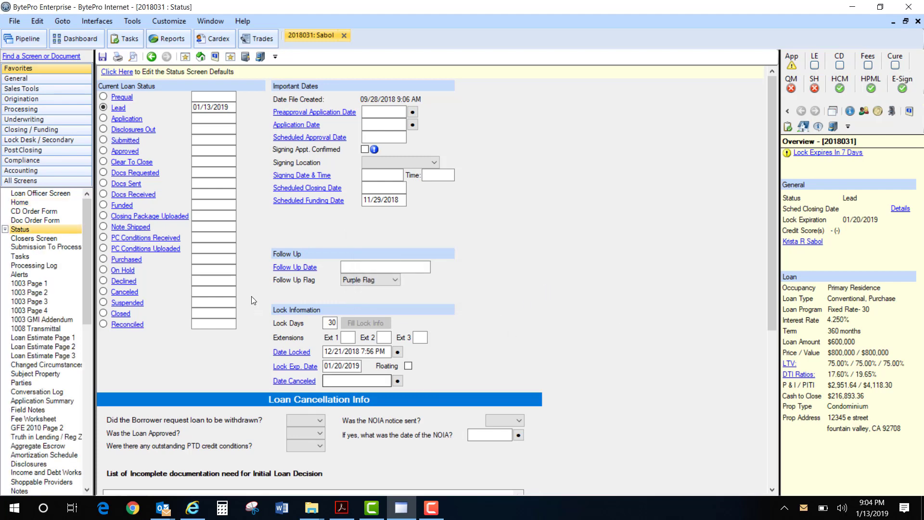
# - Try to set the loan status to Application and resolve the validation errors with CompType BWR Paid and Lender Credit N
pyautogui.click(104, 118)
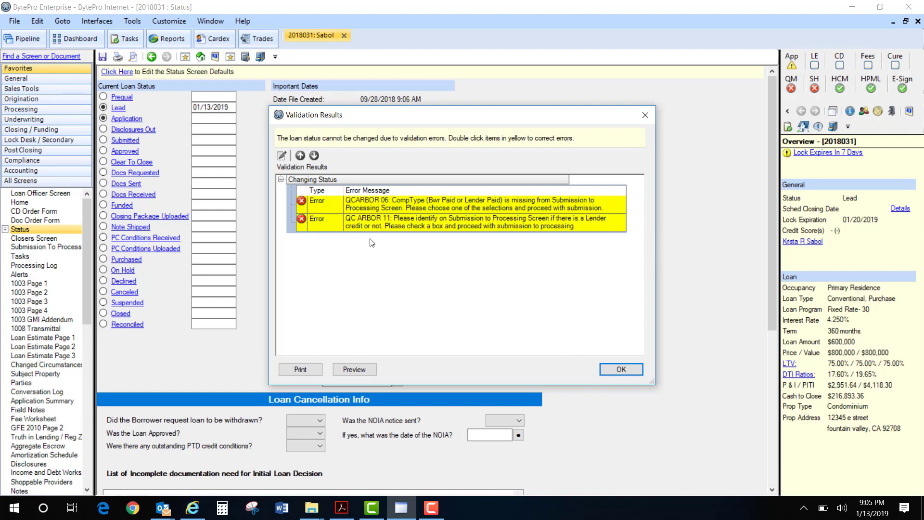
pyautogui.doubleClick(401, 206)
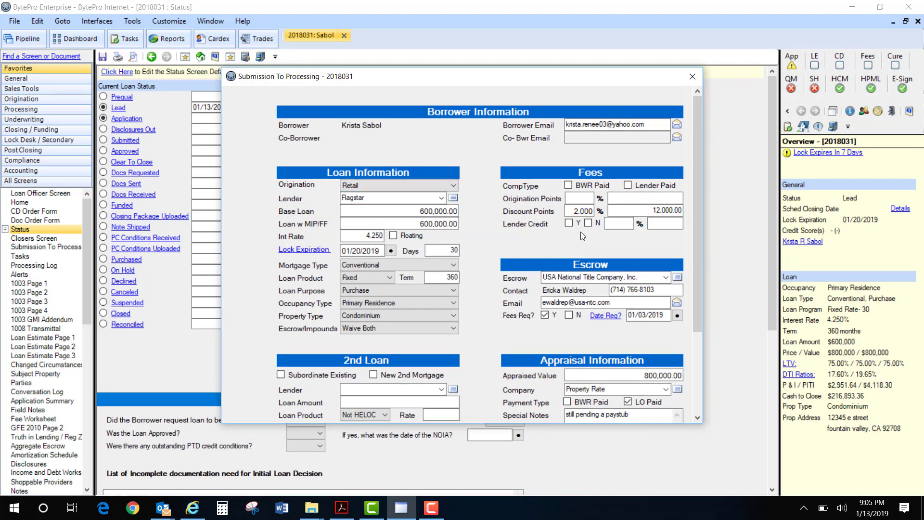
pyautogui.click(569, 185)
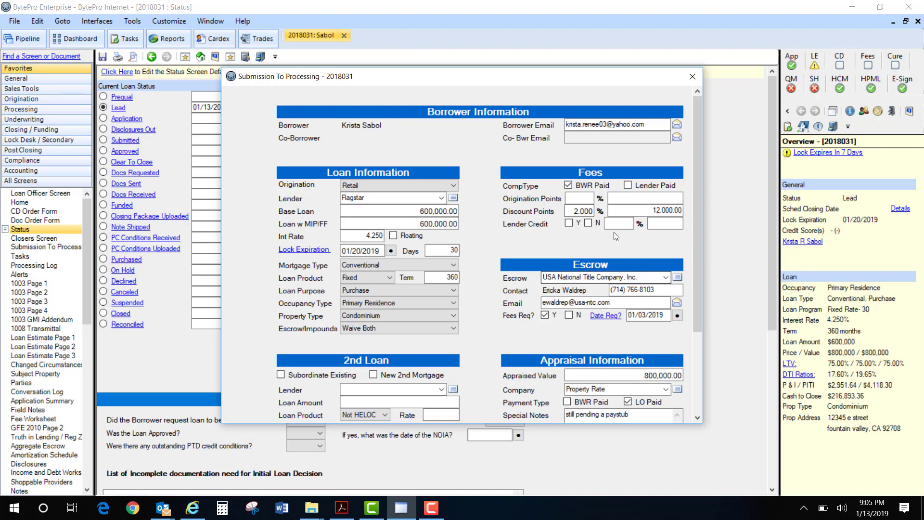
pyautogui.click(587, 224)
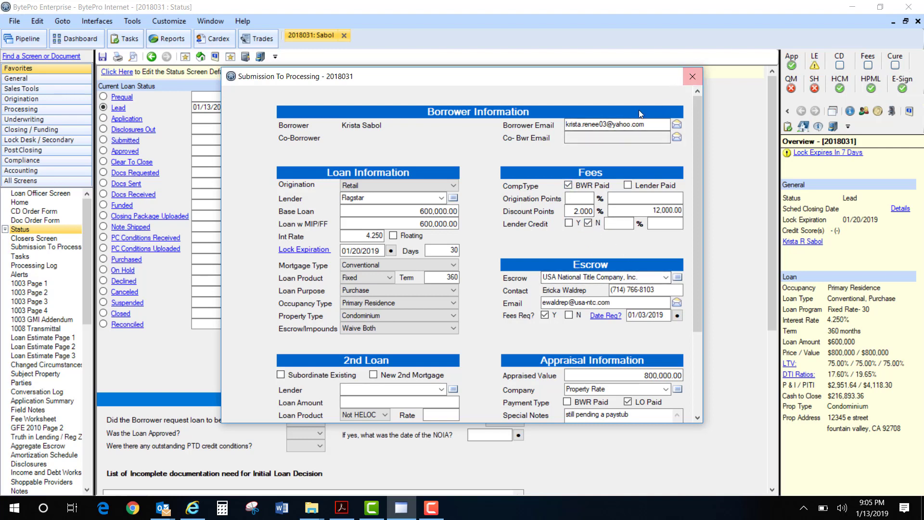
pyautogui.click(691, 76)
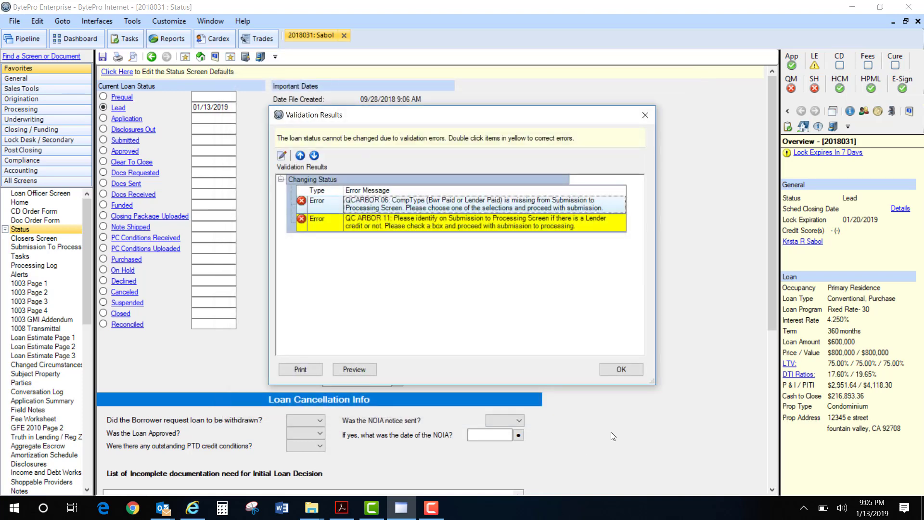
pyautogui.click(620, 369)
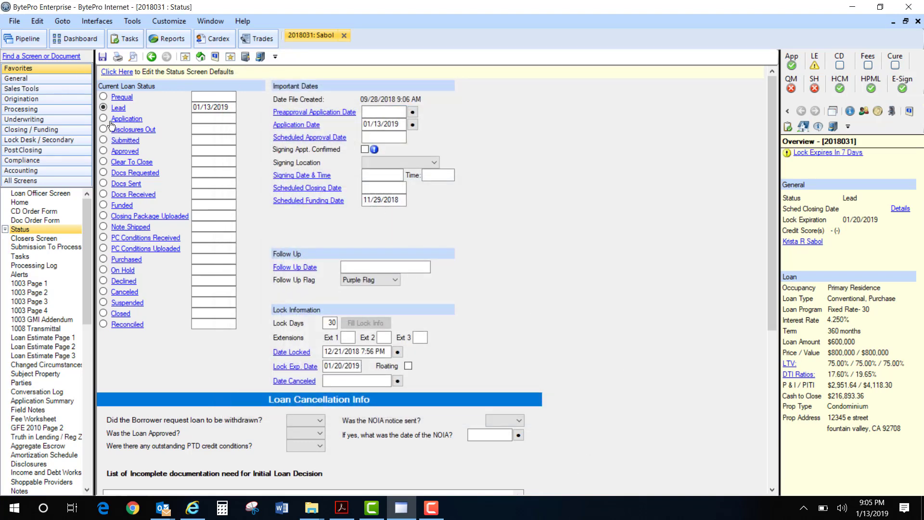